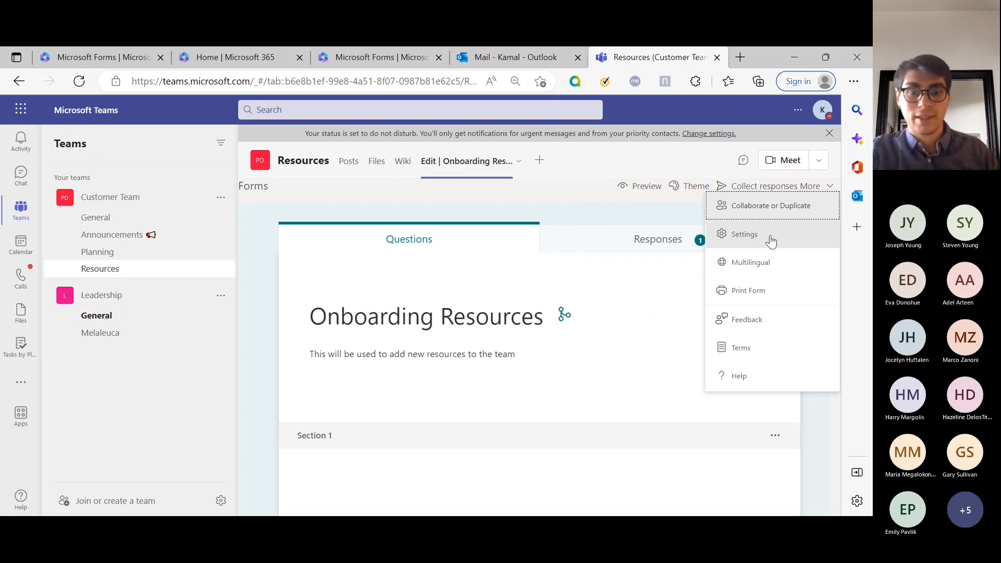
Step: Open the form settings and stop recording respondents' names
{"action": "left_click", "coordinate": [771, 239]}
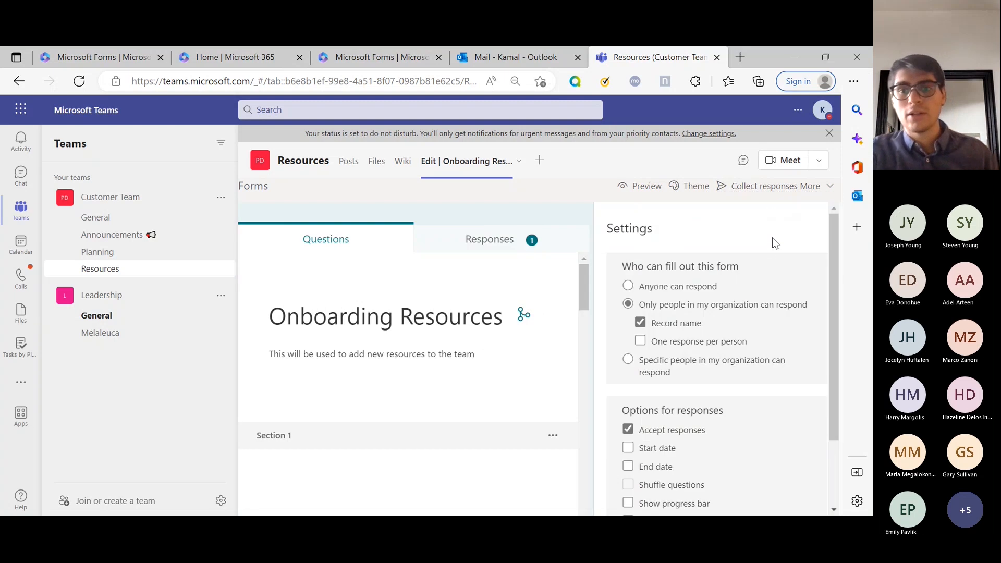
{"action": "scroll", "coordinate": [698, 242], "scroll_direction": "down", "scroll_amount": 1}
{"action": "scroll", "coordinate": [721, 255], "scroll_direction": "up", "scroll_amount": 1}
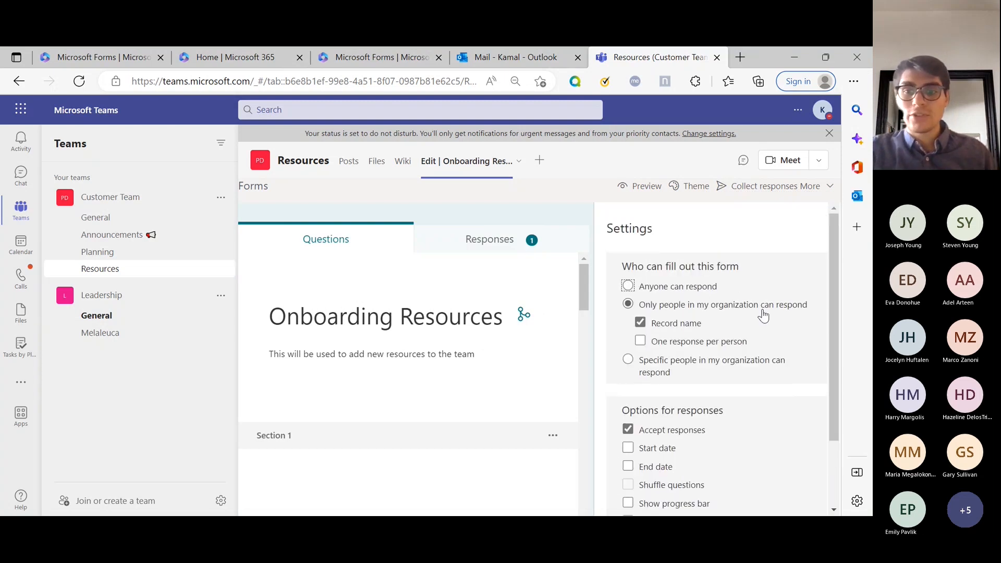
{"action": "left_click", "coordinate": [688, 329]}
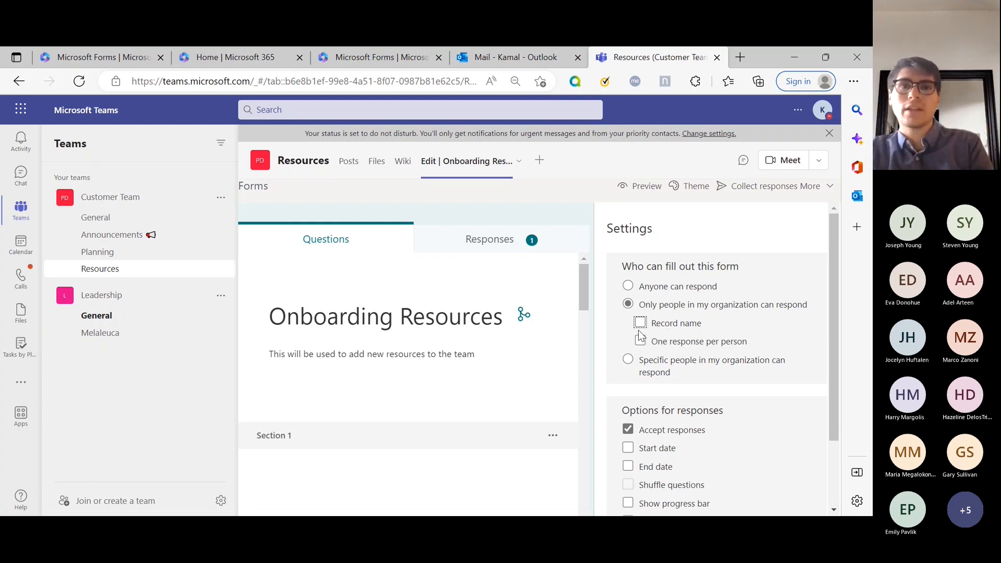
Step: Toggle One response per person on and off, leaving it turned off
{"action": "left_click", "coordinate": [668, 345]}
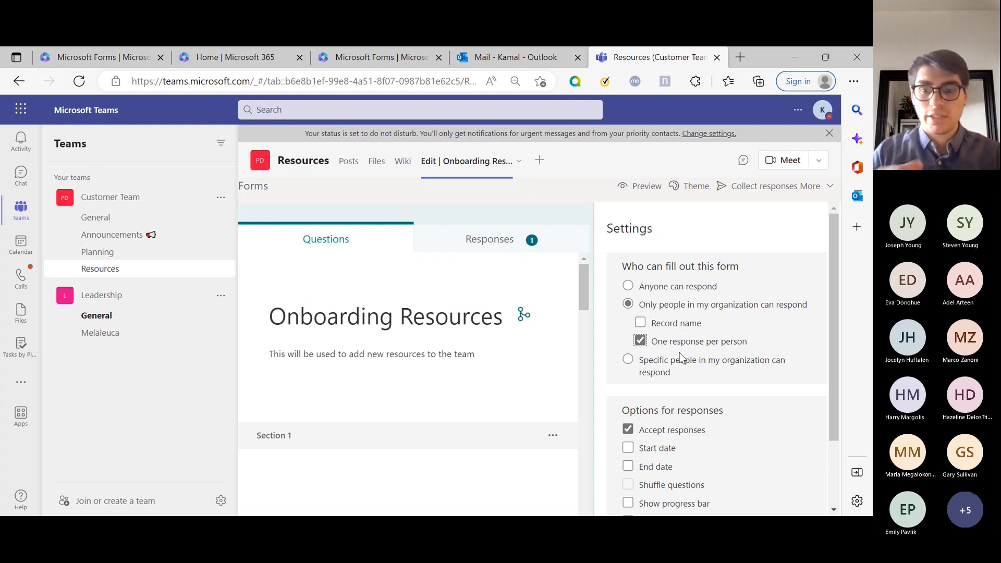
{"action": "left_click", "coordinate": [641, 340]}
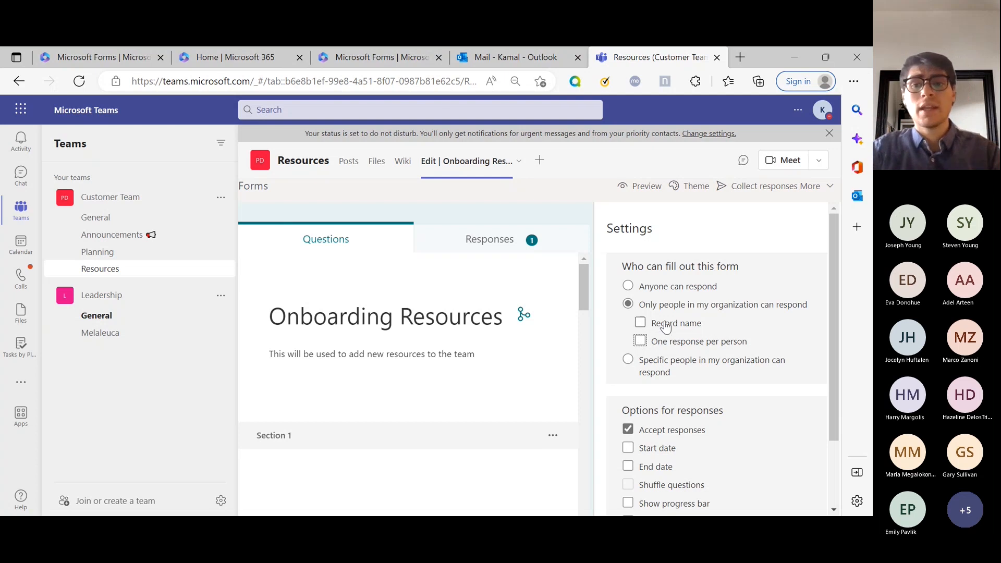
{"action": "left_click", "coordinate": [667, 345]}
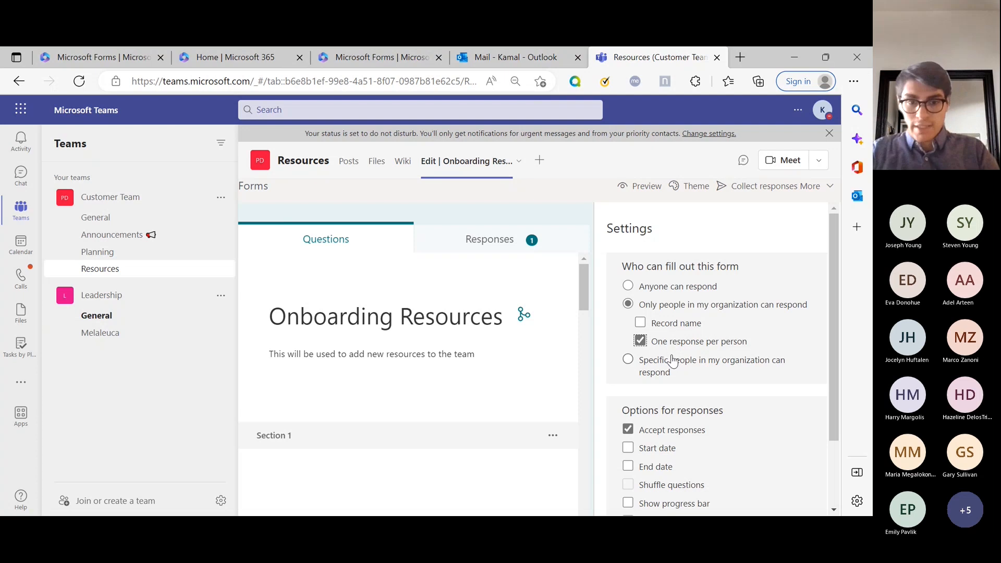
{"action": "left_click", "coordinate": [683, 344]}
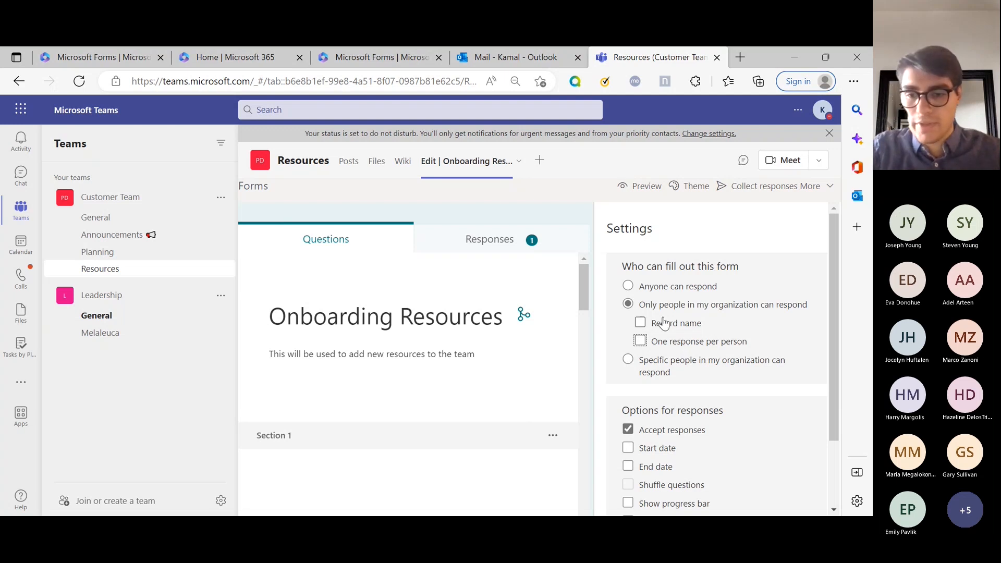
{"action": "scroll", "coordinate": [668, 367], "scroll_direction": "down", "scroll_amount": 2}
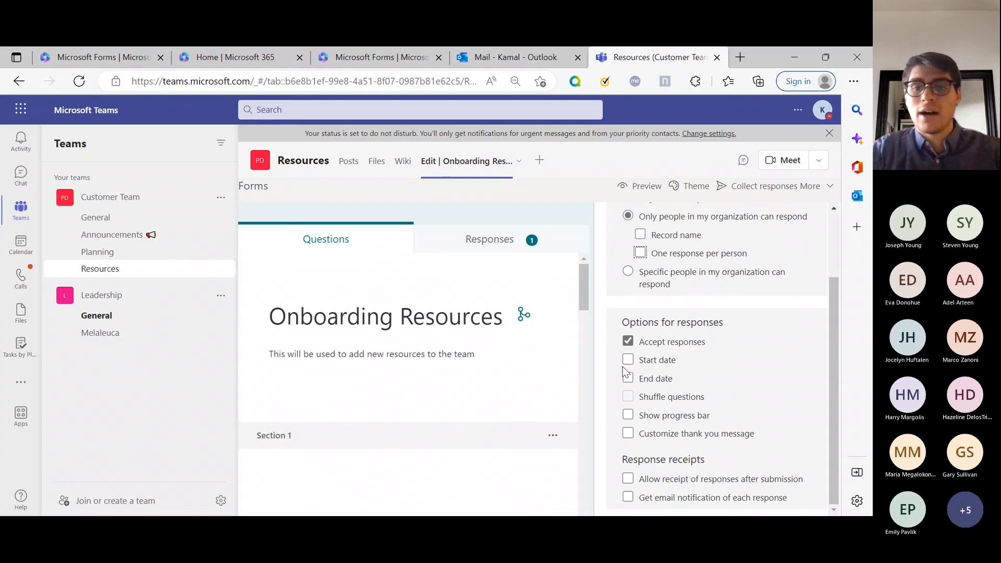
Step: Add a 12/7/2022 10:00 AM start date, keeping the form accepting responses
{"action": "left_click", "coordinate": [667, 363]}
{"action": "left_click", "coordinate": [654, 345]}
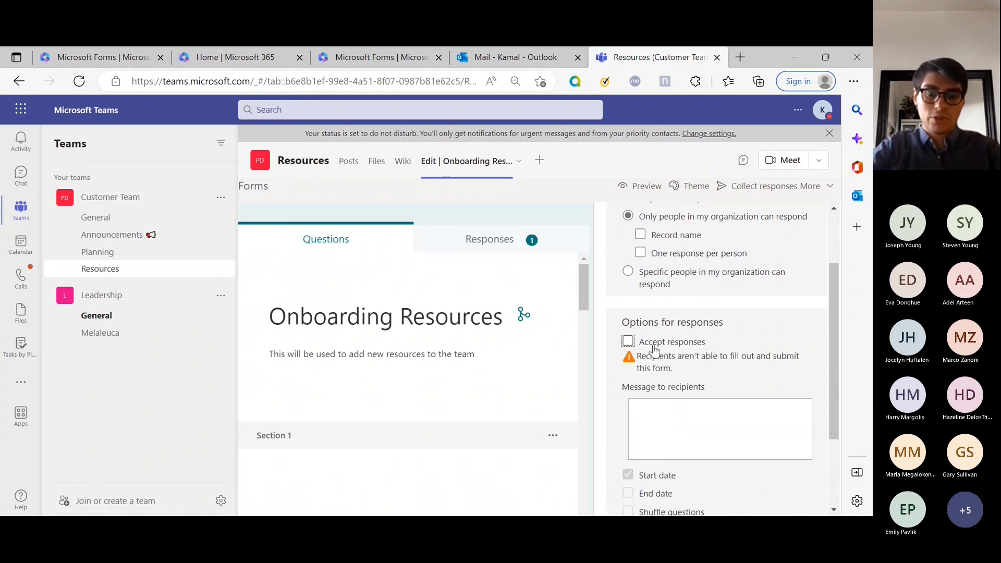
{"action": "left_click", "coordinate": [654, 345]}
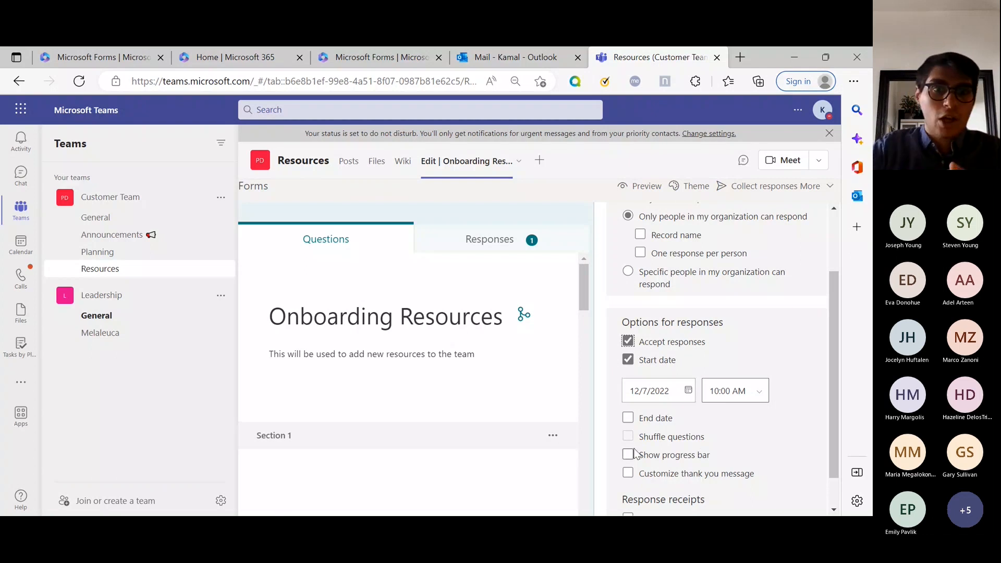
Step: Add a 12/7/2022 10:15 AM end date and turn off Accept responses
{"action": "left_click", "coordinate": [658, 419]}
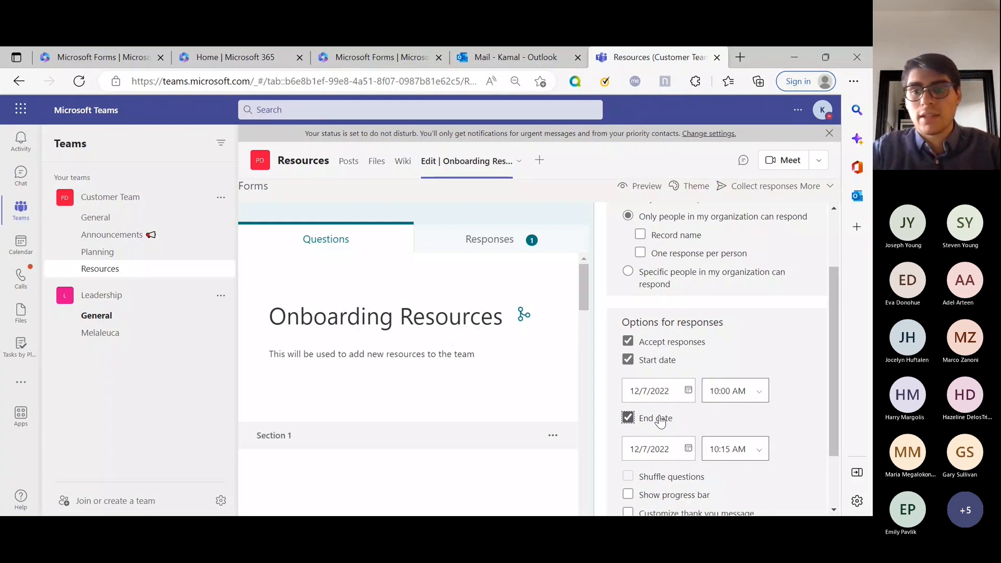
{"action": "scroll", "coordinate": [834, 302], "scroll_direction": "up", "scroll_amount": 2}
{"action": "scroll", "coordinate": [715, 264], "scroll_direction": "down", "scroll_amount": 3}
{"action": "left_click", "coordinate": [678, 264]}
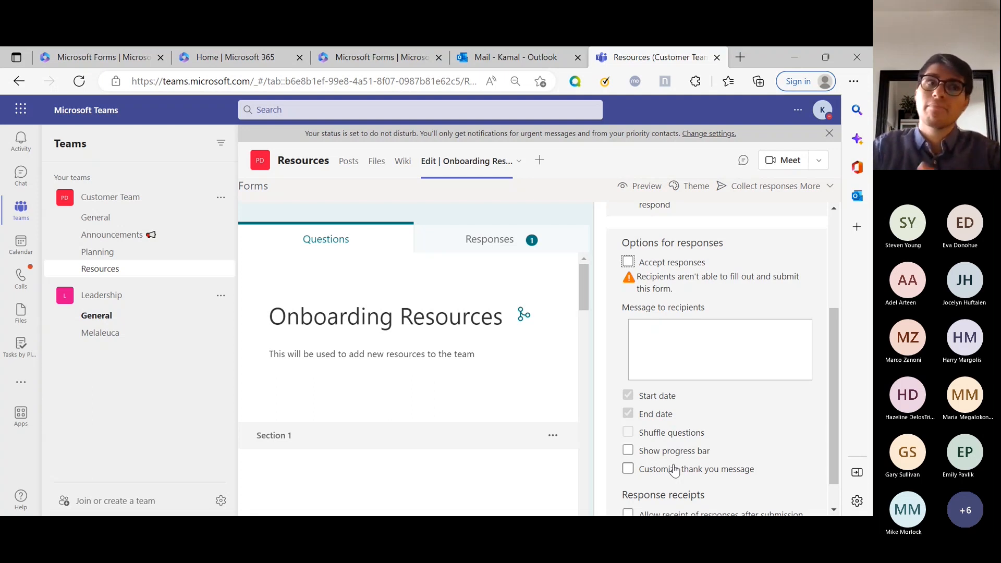
Step: Turn Accept responses back on after toggling it off and on
{"action": "left_click", "coordinate": [683, 268]}
{"action": "left_click", "coordinate": [683, 268]}
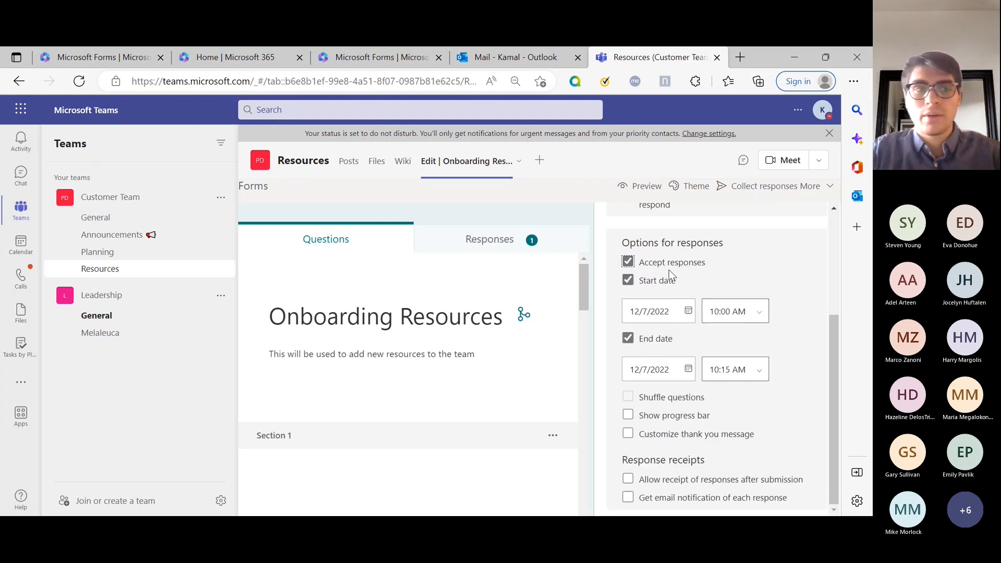
{"action": "left_click", "coordinate": [665, 270]}
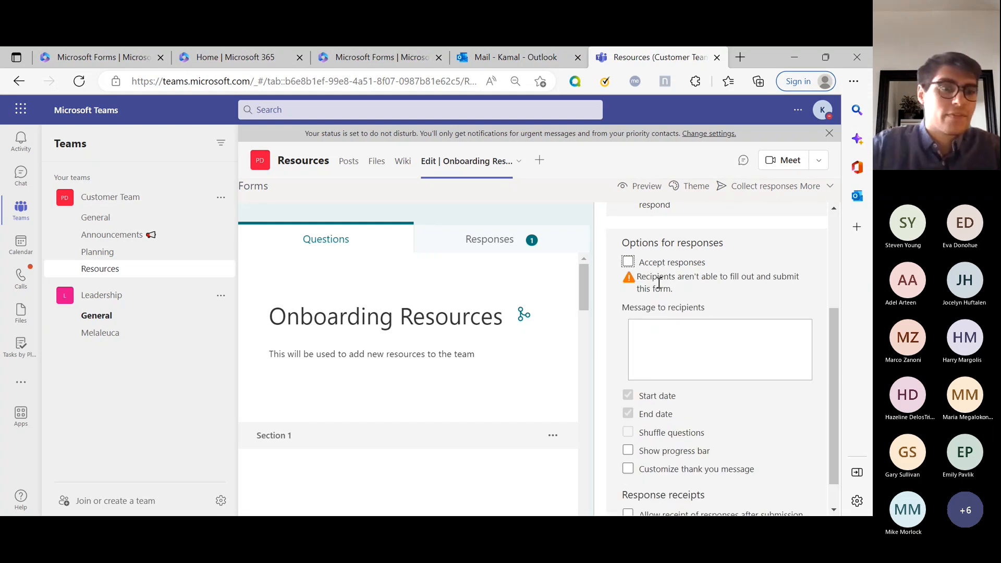
{"action": "left_click", "coordinate": [668, 269]}
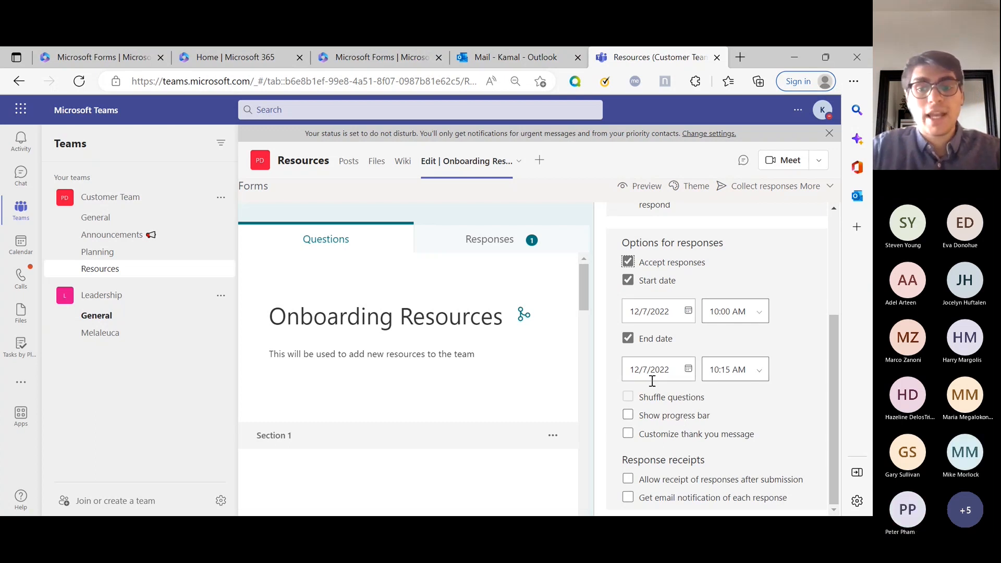
Step: Enable Show progress bar for respondents
{"action": "left_click", "coordinate": [656, 405]}
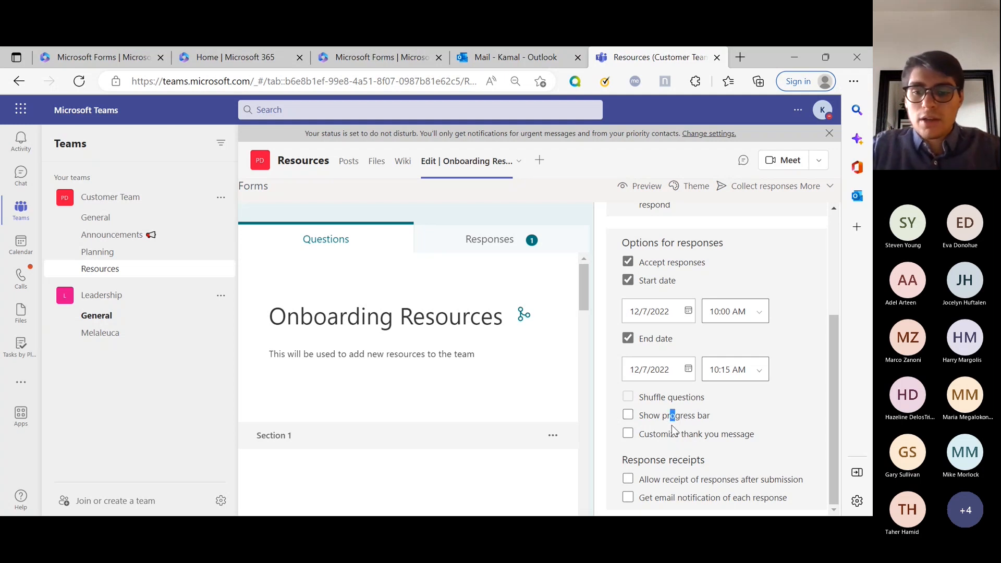
{"action": "left_click", "coordinate": [644, 419]}
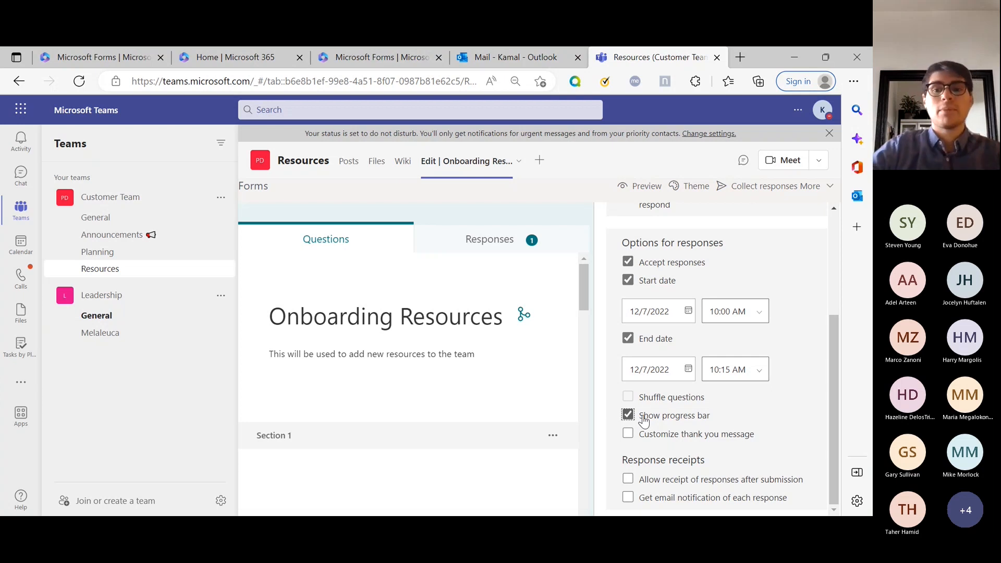
{"action": "scroll", "coordinate": [647, 412], "scroll_direction": "up", "scroll_amount": 3}
{"action": "scroll", "coordinate": [671, 359], "scroll_direction": "down", "scroll_amount": 3}
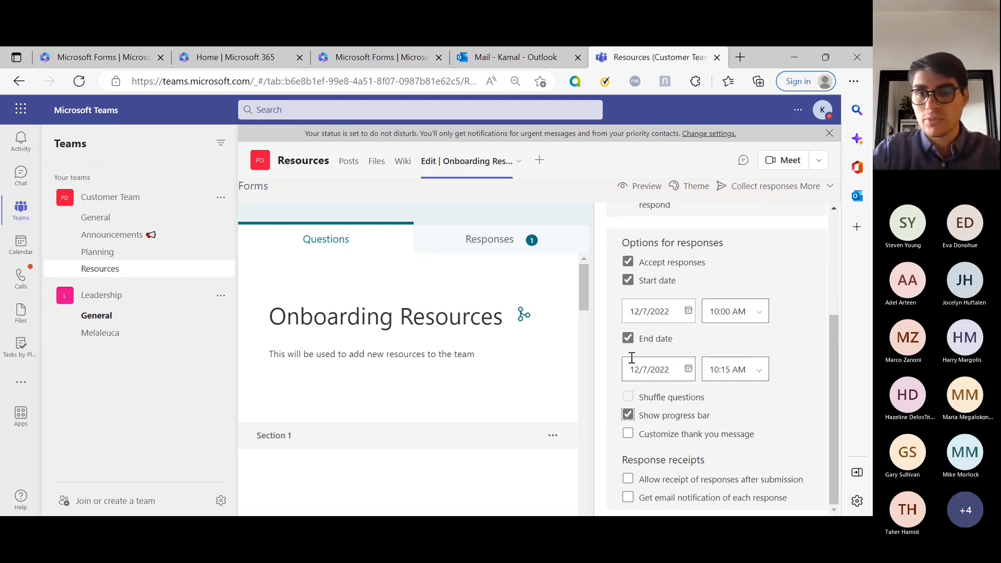
Step: Close settings, preview the form, and answer No to 'recently onboarded' in question 1
{"action": "left_click", "coordinate": [534, 407]}
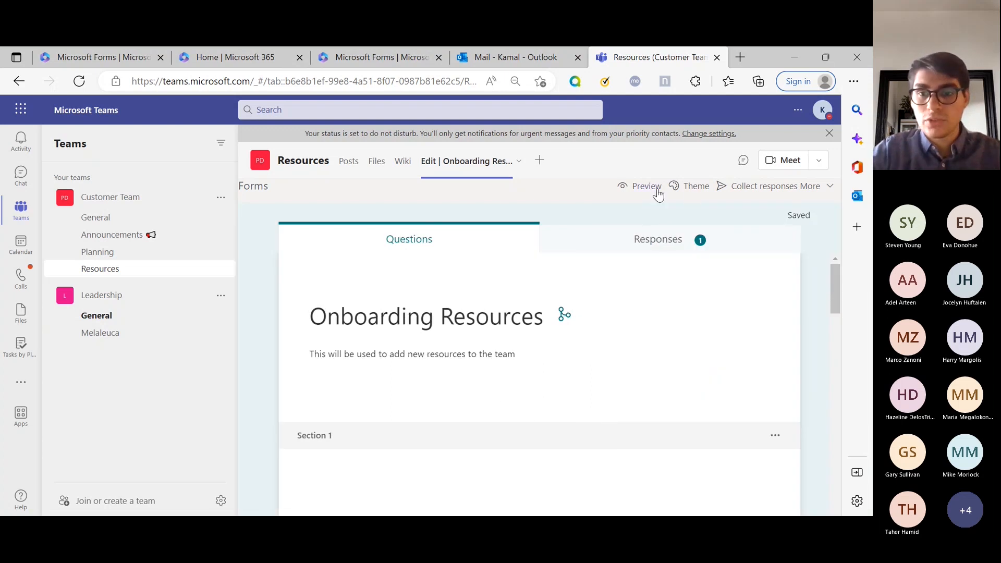
{"action": "left_click", "coordinate": [645, 187]}
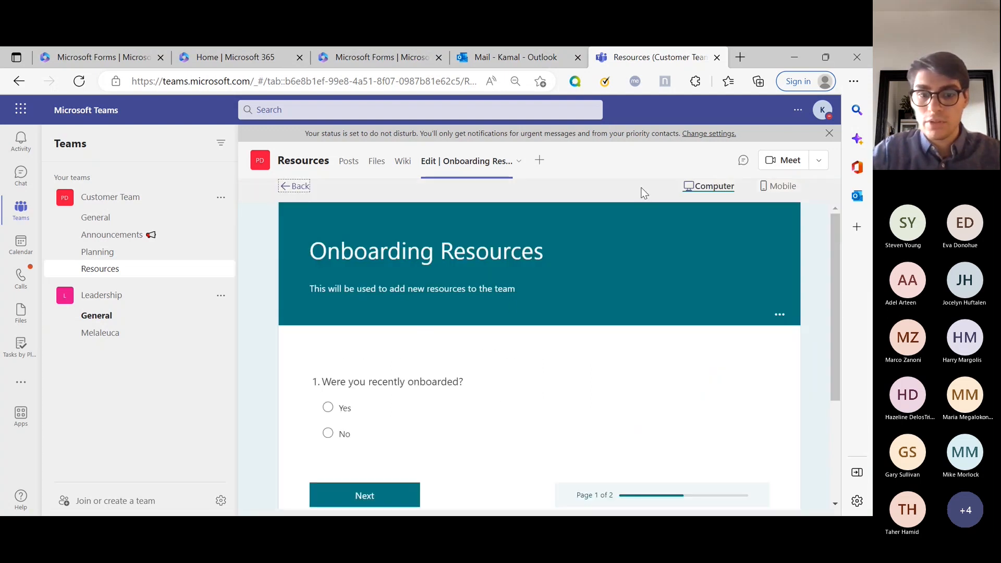
{"action": "scroll", "coordinate": [500, 309], "scroll_direction": "down", "scroll_amount": 2}
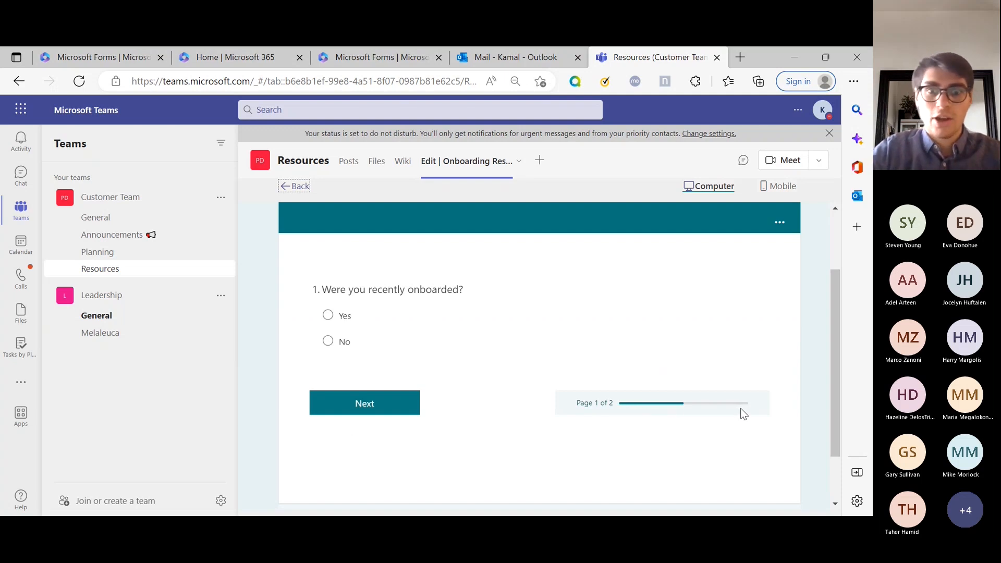
{"action": "left_click", "coordinate": [350, 342]}
{"action": "scroll", "coordinate": [742, 405], "scroll_direction": "down", "scroll_amount": 10}
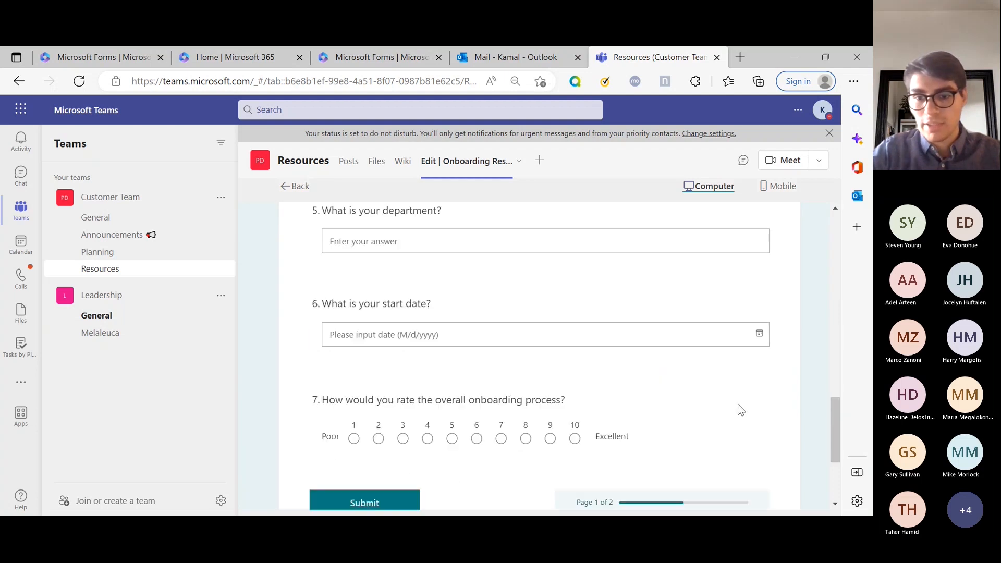
{"action": "scroll", "coordinate": [742, 410], "scroll_direction": "down", "scroll_amount": 2}
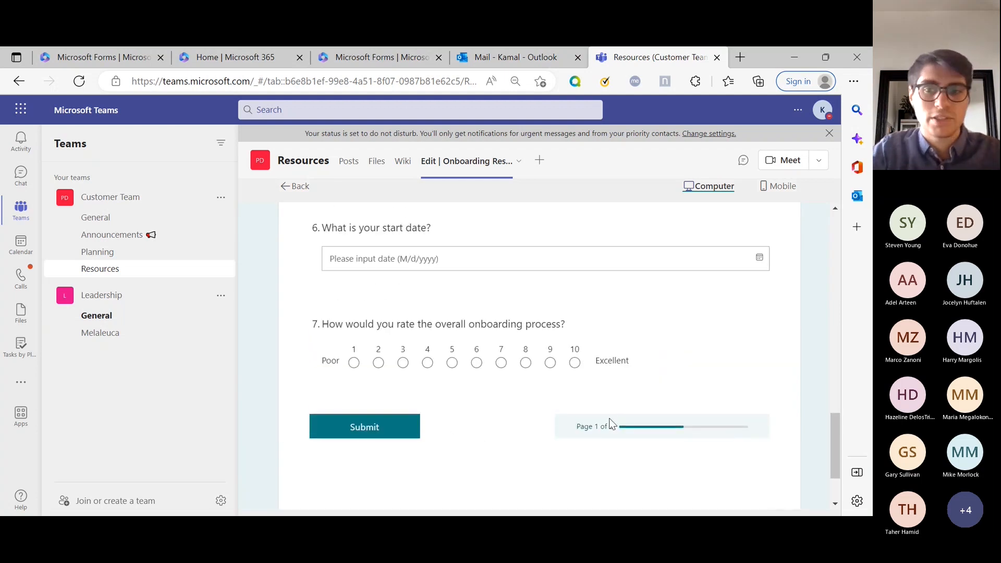
{"action": "scroll", "coordinate": [612, 422], "scroll_direction": "up", "scroll_amount": 15}
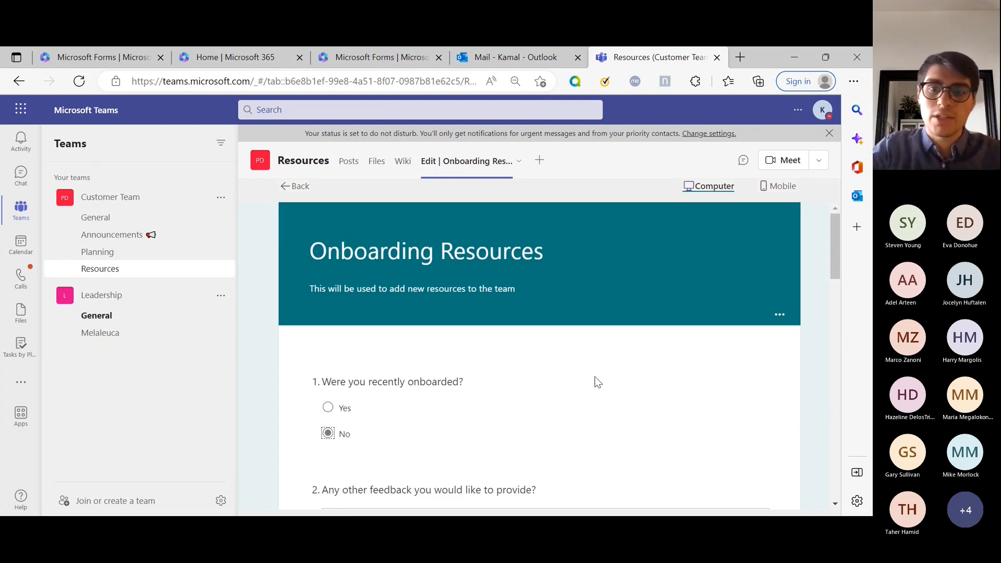
Step: Enable Customize thank you message and replace the default text with 'YOU GOT THIS THANK YOU'
{"action": "left_click", "coordinate": [286, 187]}
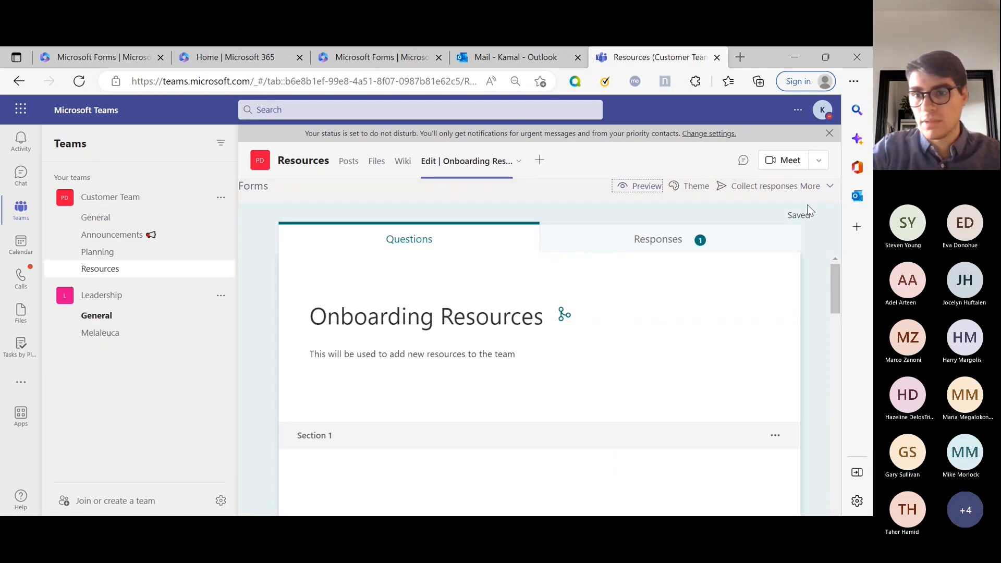
{"action": "left_click", "coordinate": [820, 188]}
{"action": "left_click", "coordinate": [762, 239]}
{"action": "scroll", "coordinate": [696, 292], "scroll_direction": "down", "scroll_amount": 3}
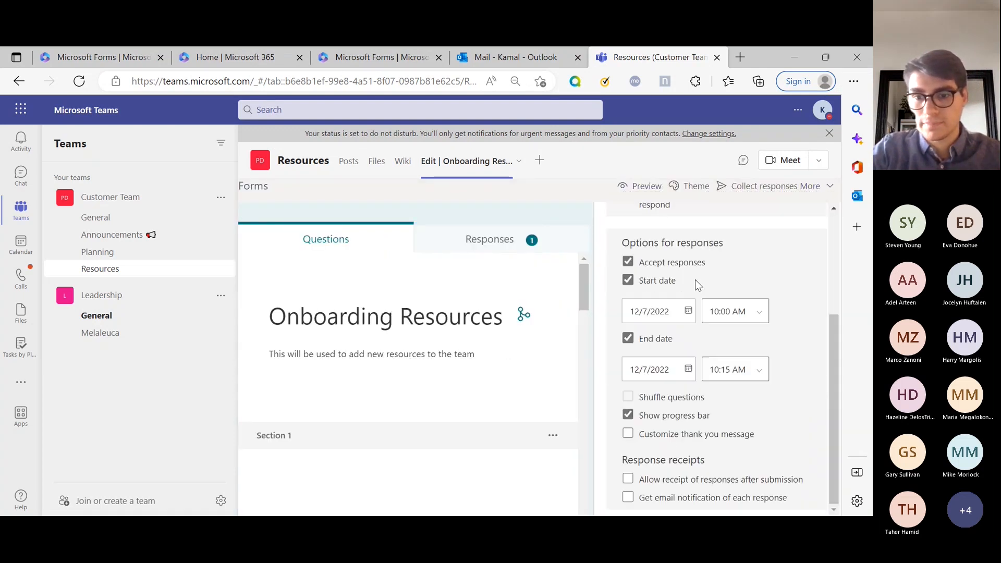
{"action": "left_click", "coordinate": [689, 439]}
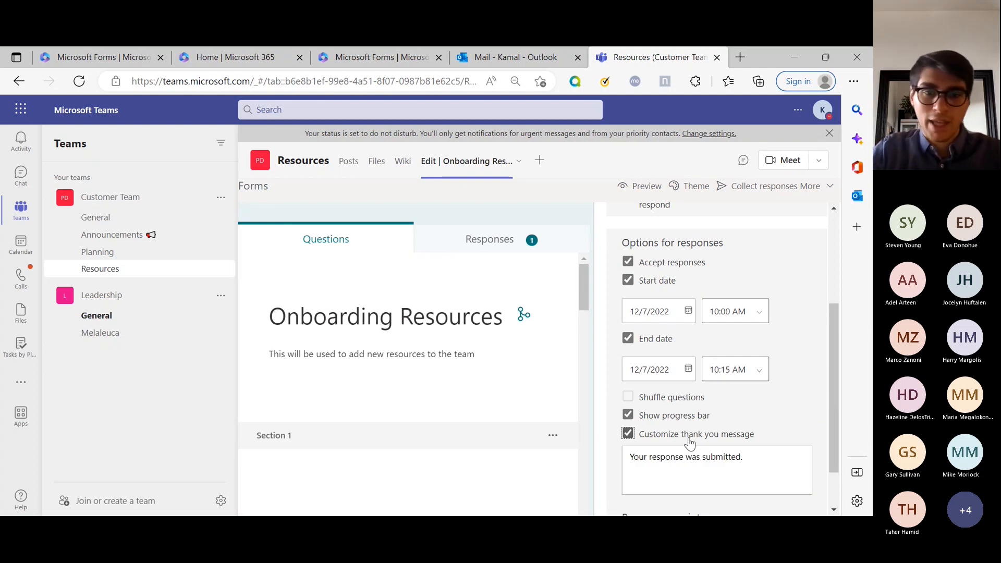
{"action": "scroll", "coordinate": [707, 453], "scroll_direction": "down", "scroll_amount": 1}
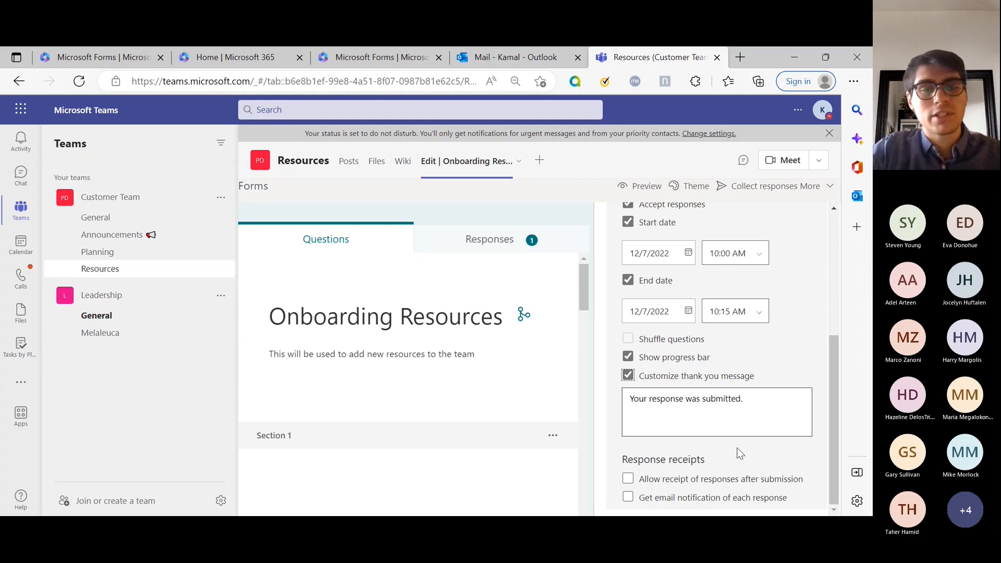
{"action": "triple_click", "coordinate": [744, 421]}
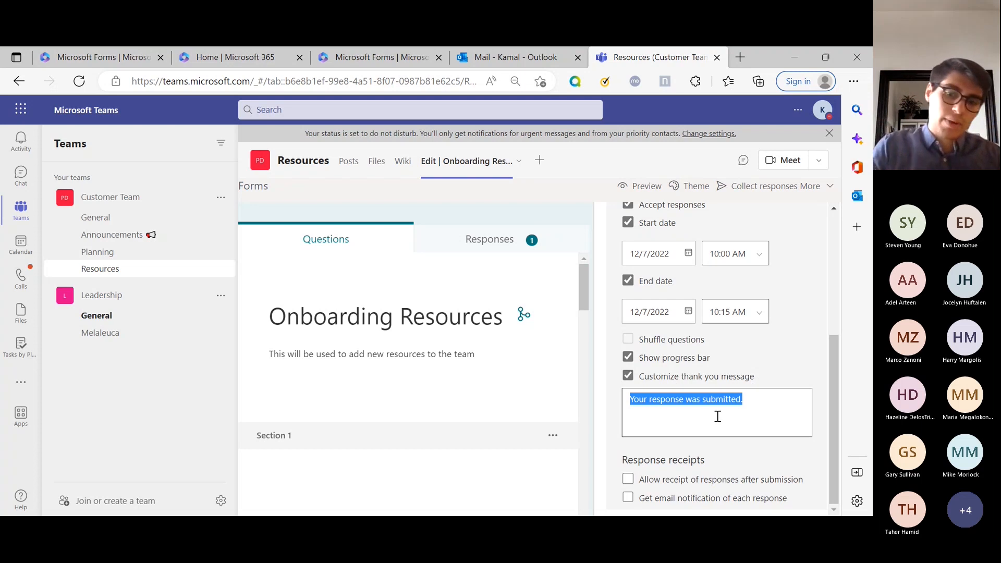
{"action": "type", "text": "U GO"}
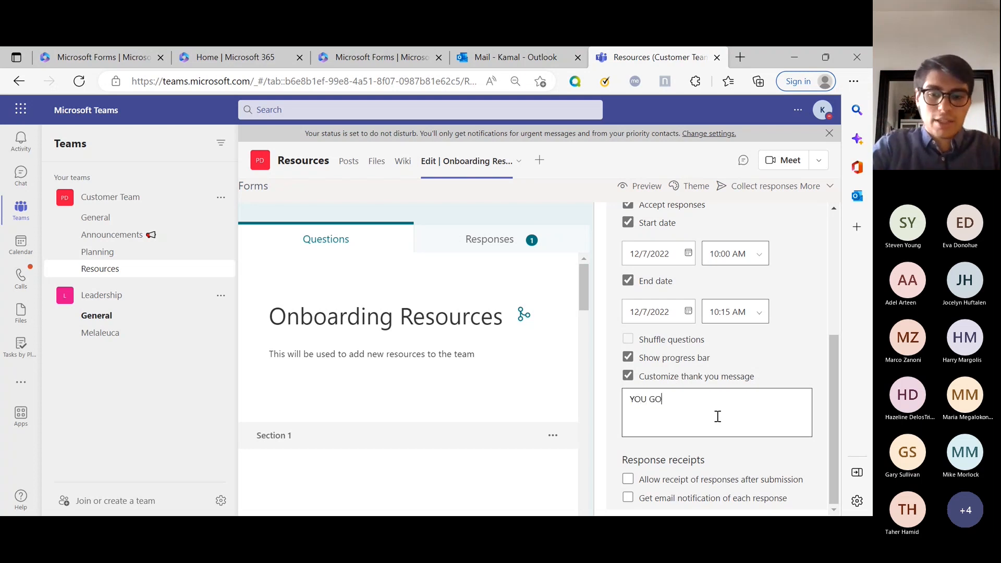
{"action": "type", "text": "T THIS THANK YOU"}
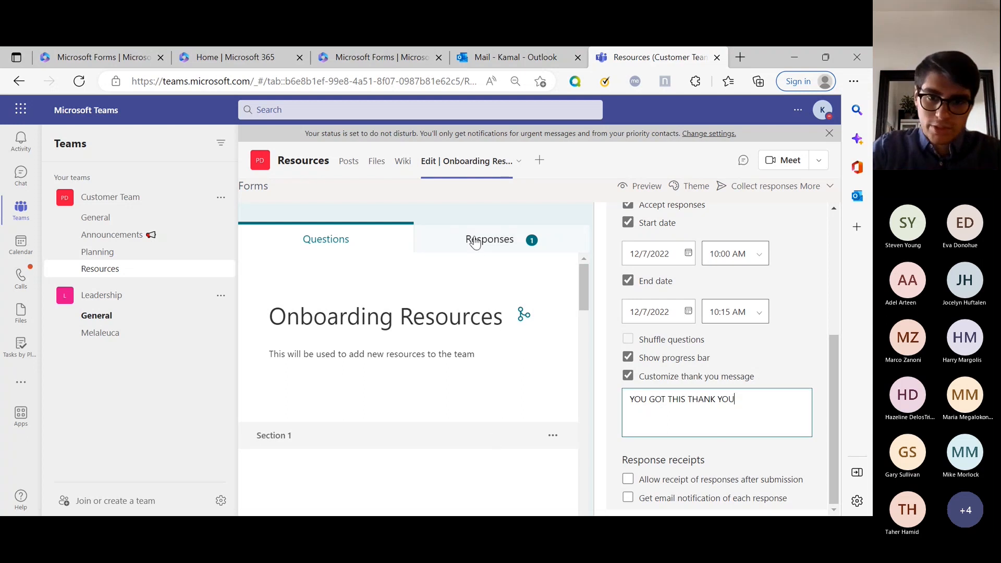
{"action": "left_click", "coordinate": [547, 215]}
Step: Preview the form, answer Yes to question 1, and attempt a submission
{"action": "left_click", "coordinate": [646, 188]}
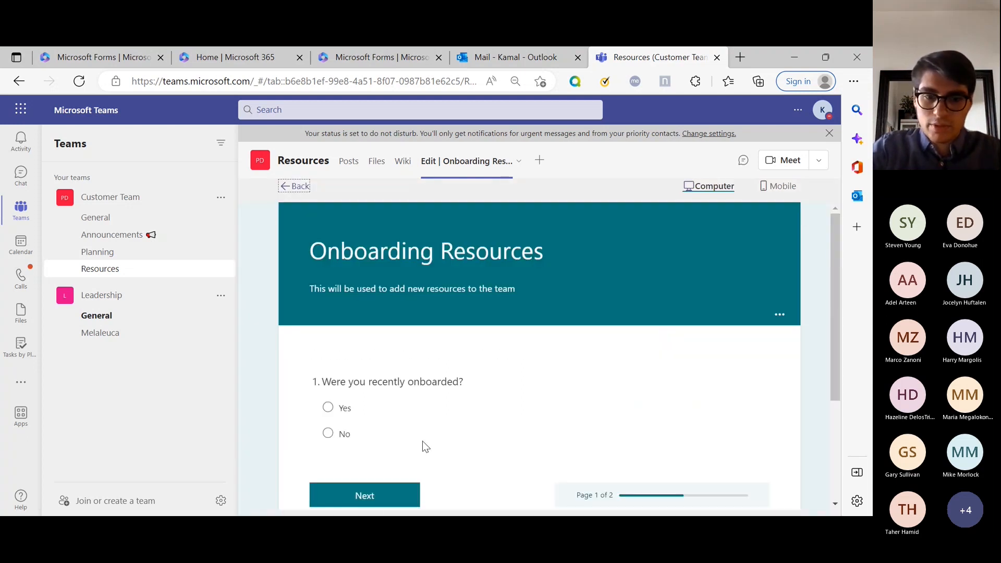
{"action": "left_click", "coordinate": [328, 407]}
{"action": "left_click", "coordinate": [368, 498]}
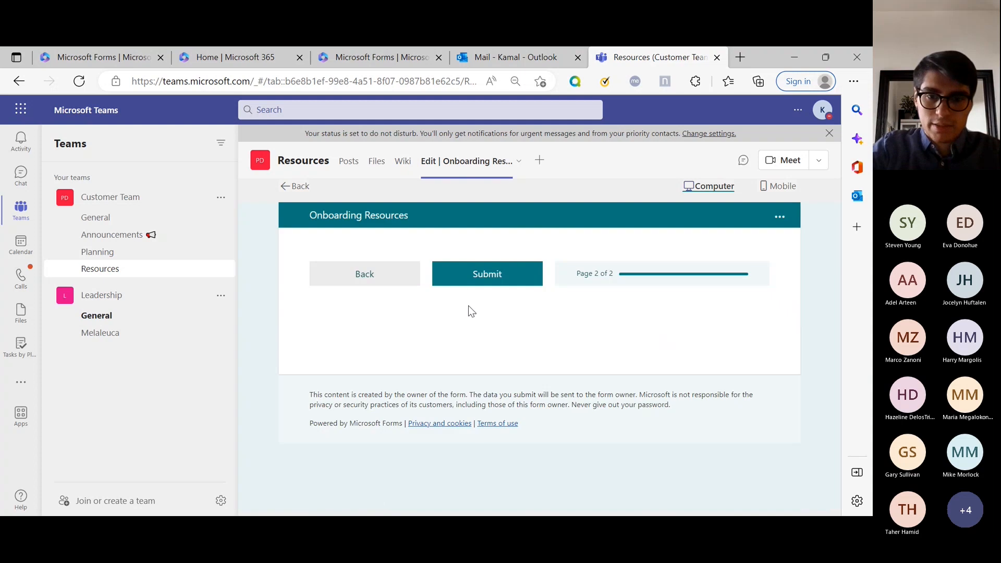
{"action": "left_click", "coordinate": [495, 275]}
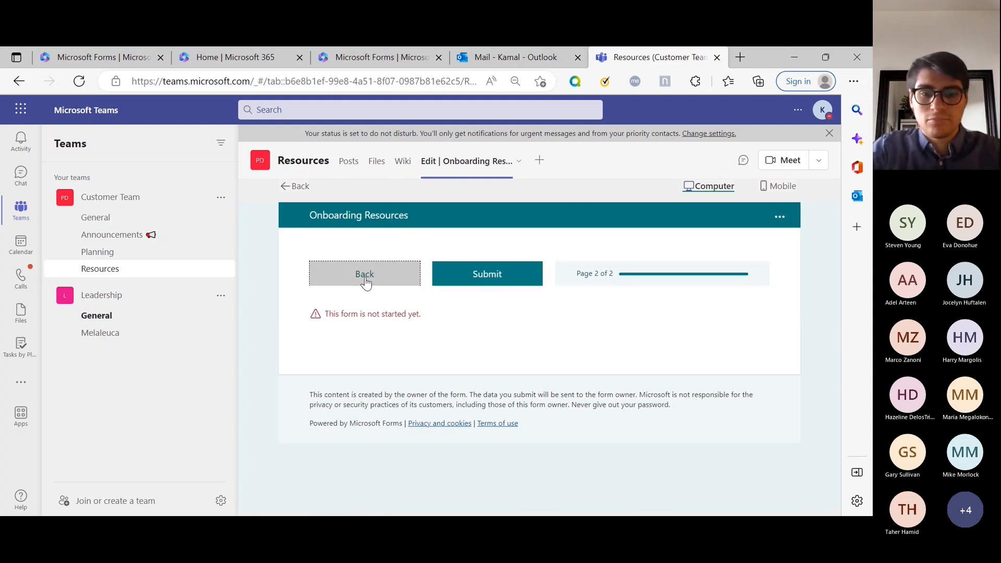
{"action": "left_click", "coordinate": [365, 275]}
Step: Rate the overall onboarding process 3, resubmit, and note the 'form not started' error
{"action": "left_click", "coordinate": [365, 496]}
{"action": "scroll", "coordinate": [411, 417], "scroll_direction": "down", "scroll_amount": 5}
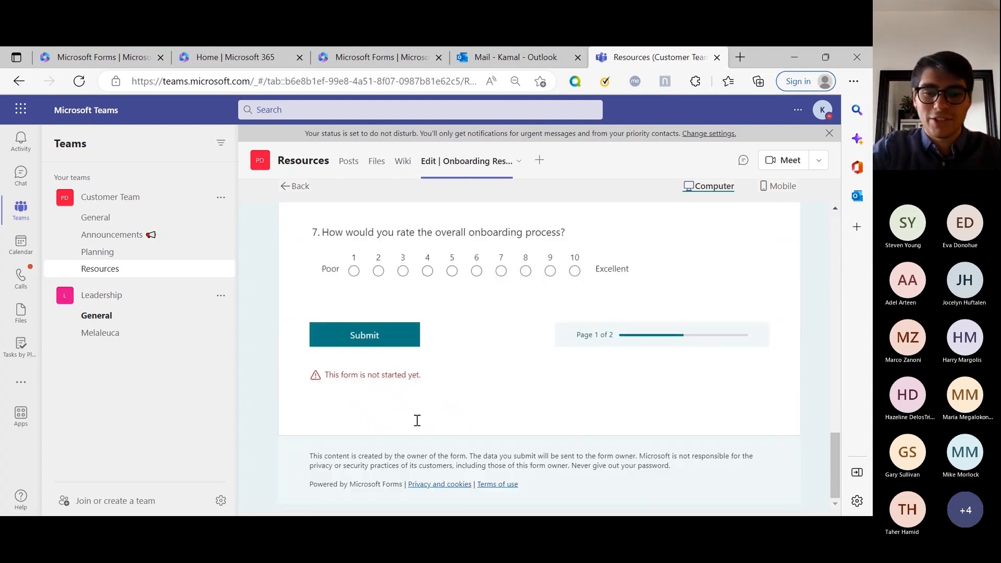
{"action": "left_click", "coordinate": [403, 271]}
{"action": "left_click", "coordinate": [395, 337]}
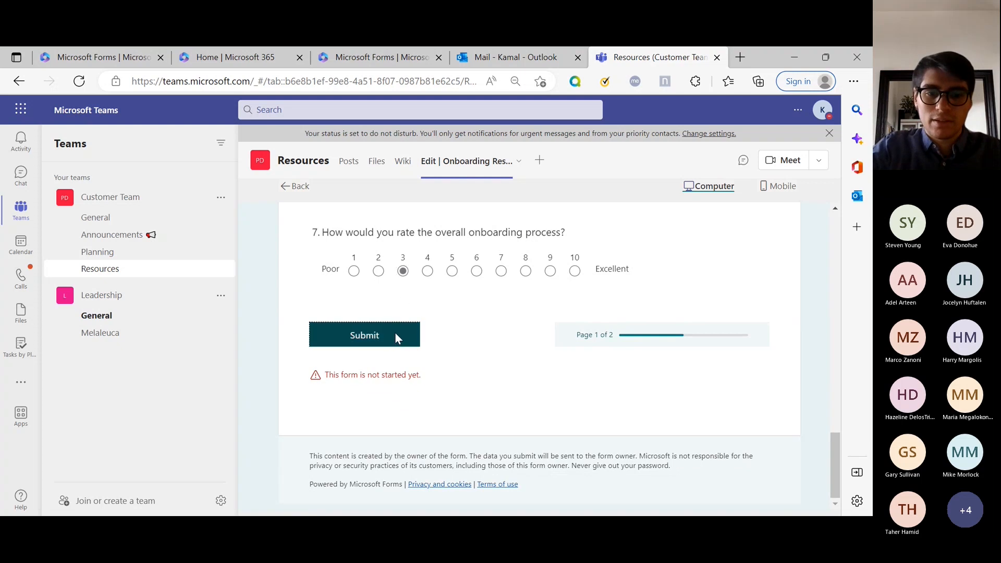
{"action": "triple_click", "coordinate": [358, 373]}
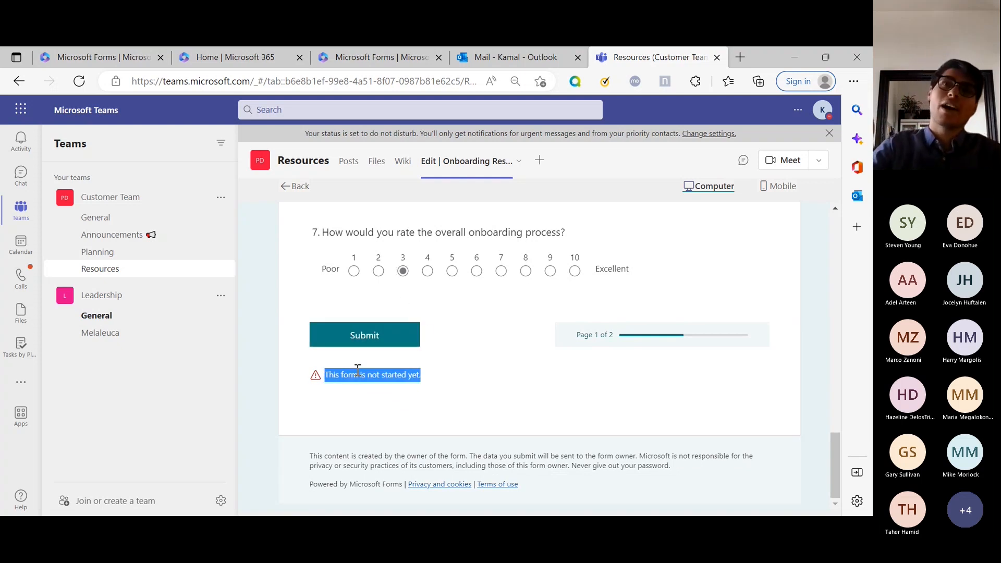
{"action": "scroll", "coordinate": [563, 329], "scroll_direction": "up", "scroll_amount": 15}
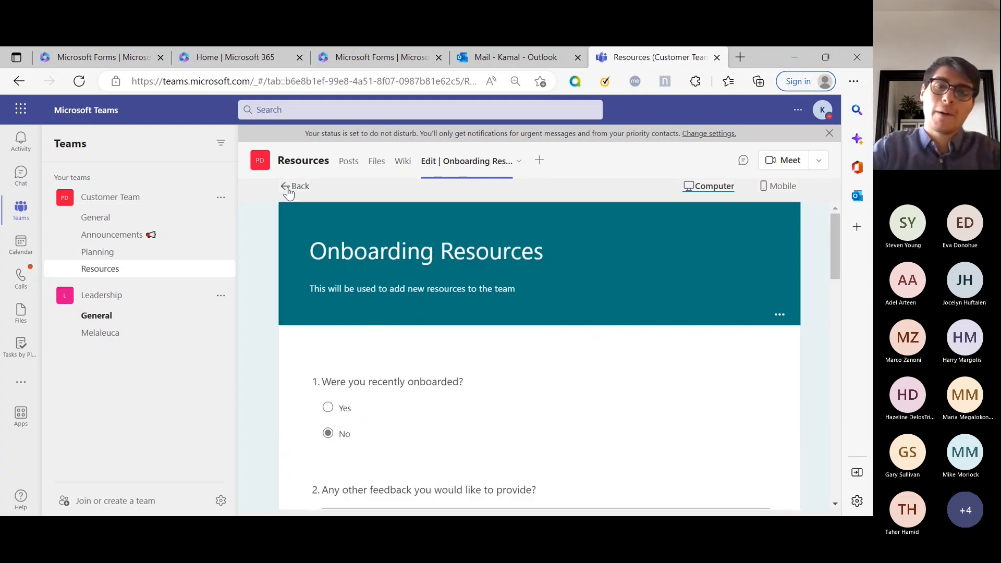
{"action": "left_click", "coordinate": [285, 186]}
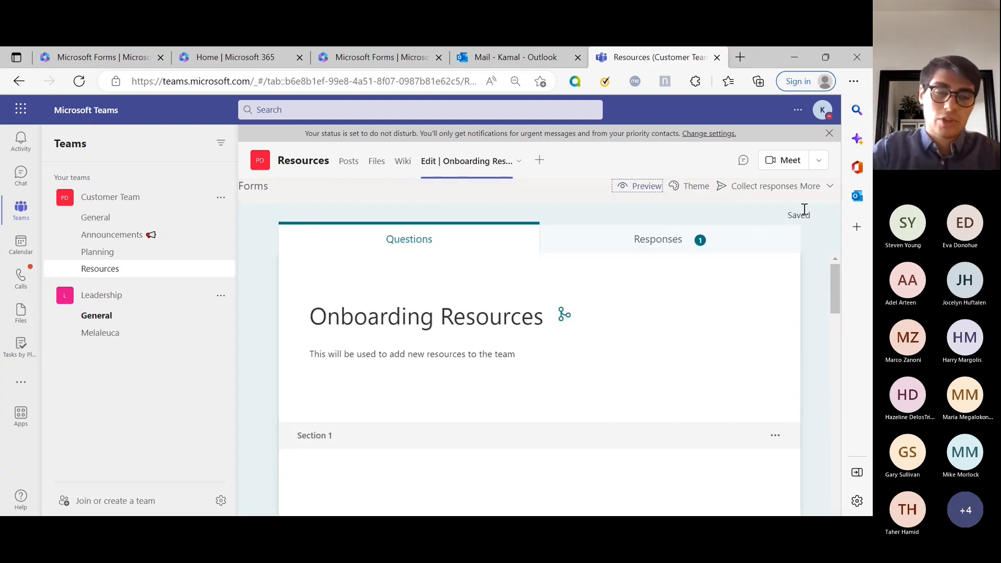
Step: Reopen form settings, leaving Accept responses on after toggling it off and on
{"action": "scroll", "coordinate": [632, 290], "scroll_direction": "down", "scroll_amount": 12}
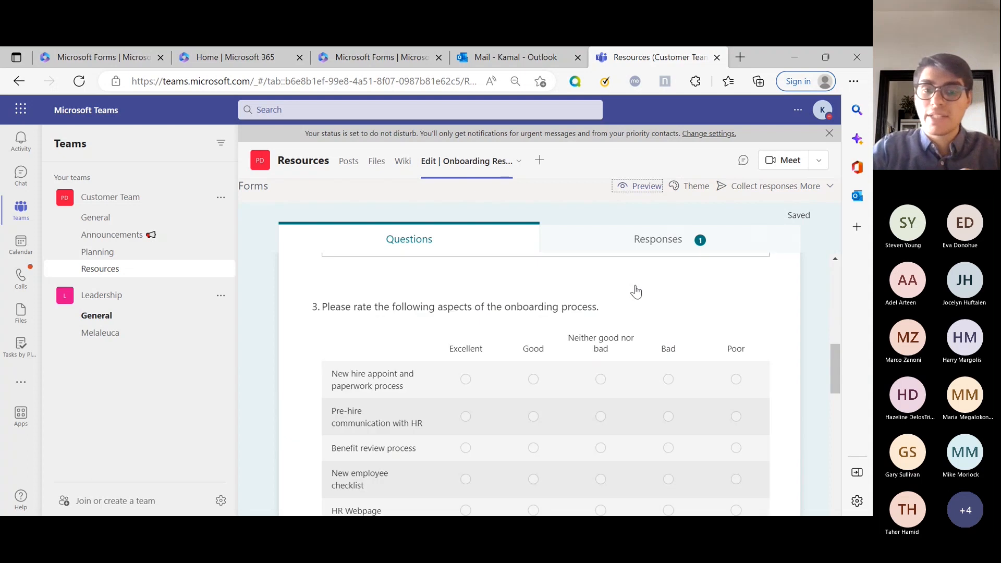
{"action": "scroll", "coordinate": [514, 463], "scroll_direction": "down", "scroll_amount": 6}
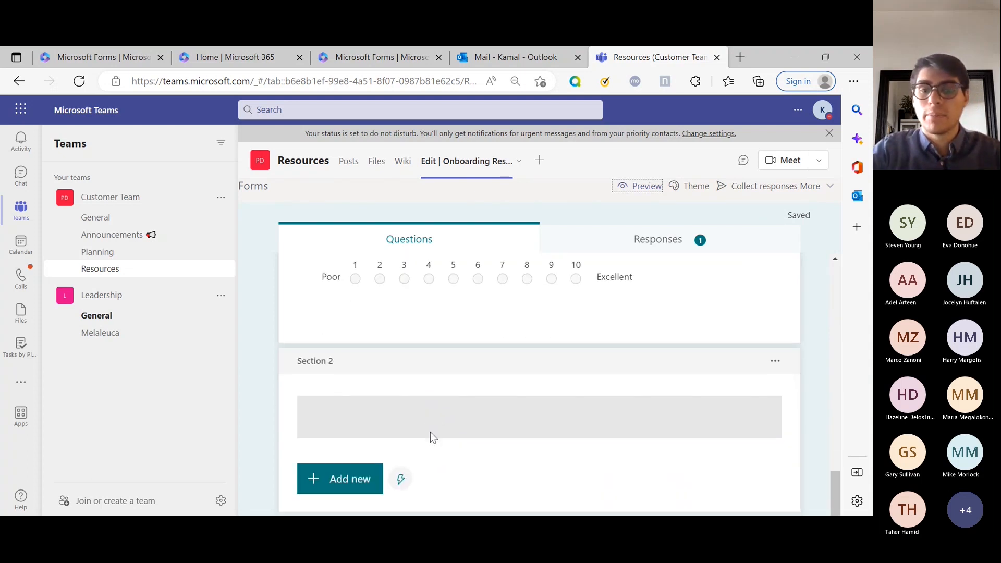
{"action": "scroll", "coordinate": [704, 298], "scroll_direction": "up", "scroll_amount": 10}
{"action": "scroll", "coordinate": [704, 299], "scroll_direction": "up", "scroll_amount": 10}
{"action": "left_click", "coordinate": [816, 191]}
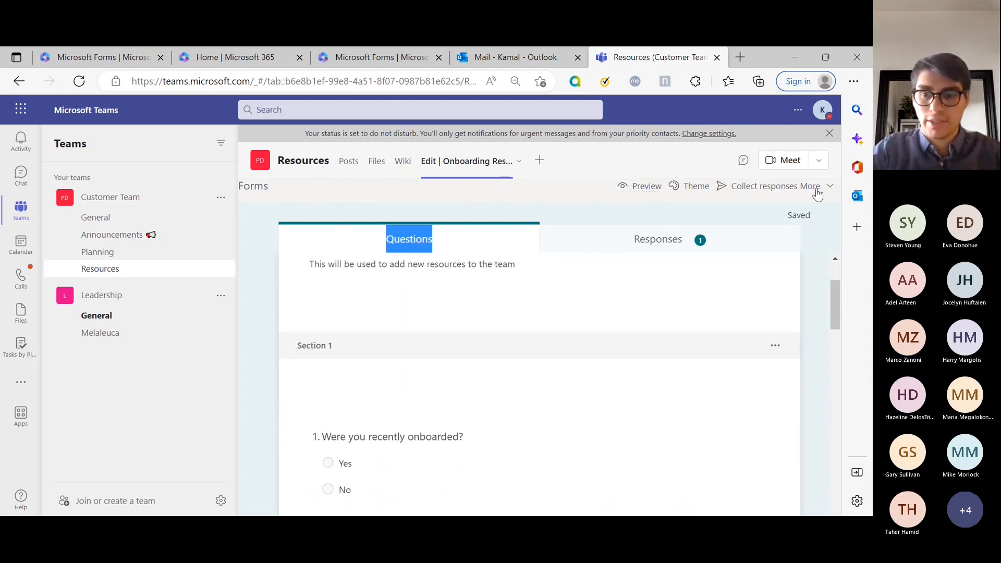
{"action": "left_click", "coordinate": [778, 244]}
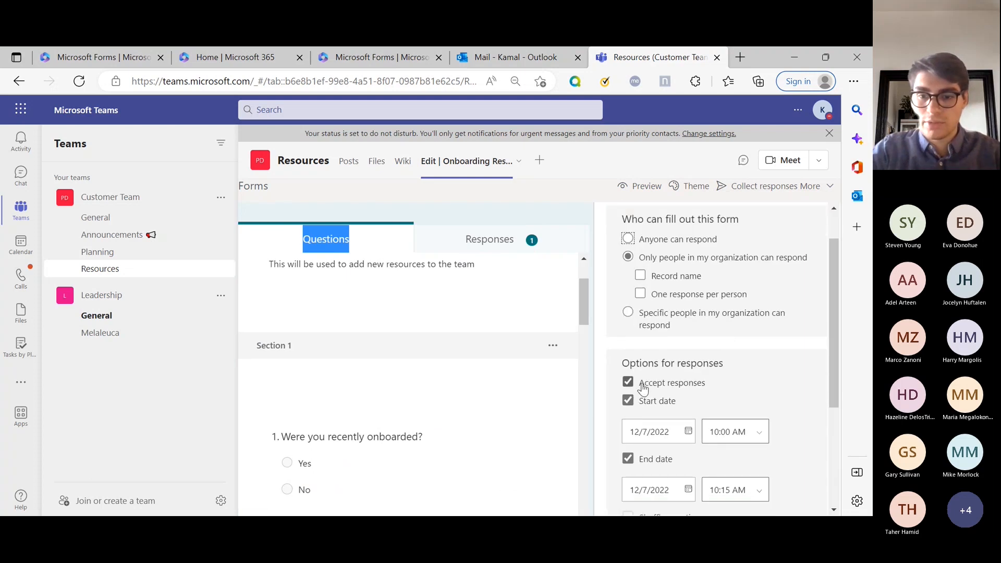
{"action": "left_click", "coordinate": [646, 384]}
{"action": "left_click", "coordinate": [658, 390]}
{"action": "scroll", "coordinate": [658, 390], "scroll_direction": "down", "scroll_amount": 3}
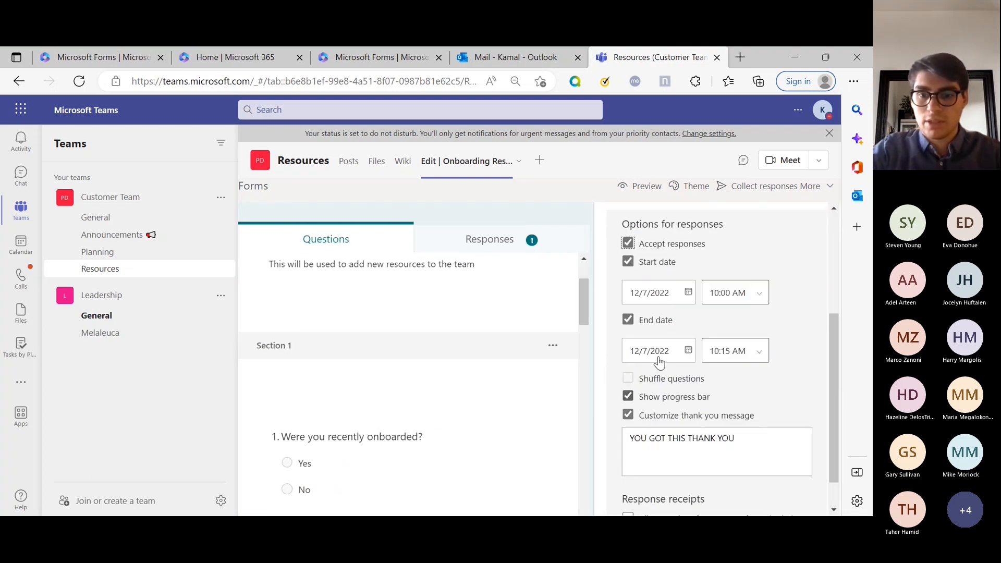
Step: Clear the start and end dates, and enable response receipts and per-response email notifications
{"action": "left_click", "coordinate": [655, 262]}
{"action": "left_click", "coordinate": [663, 282]}
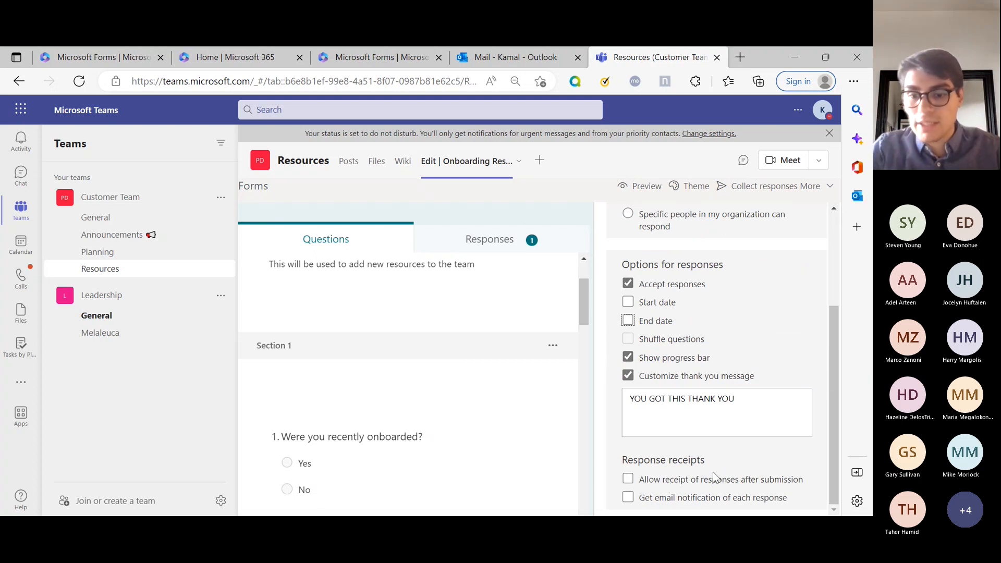
{"action": "left_click", "coordinate": [692, 485]}
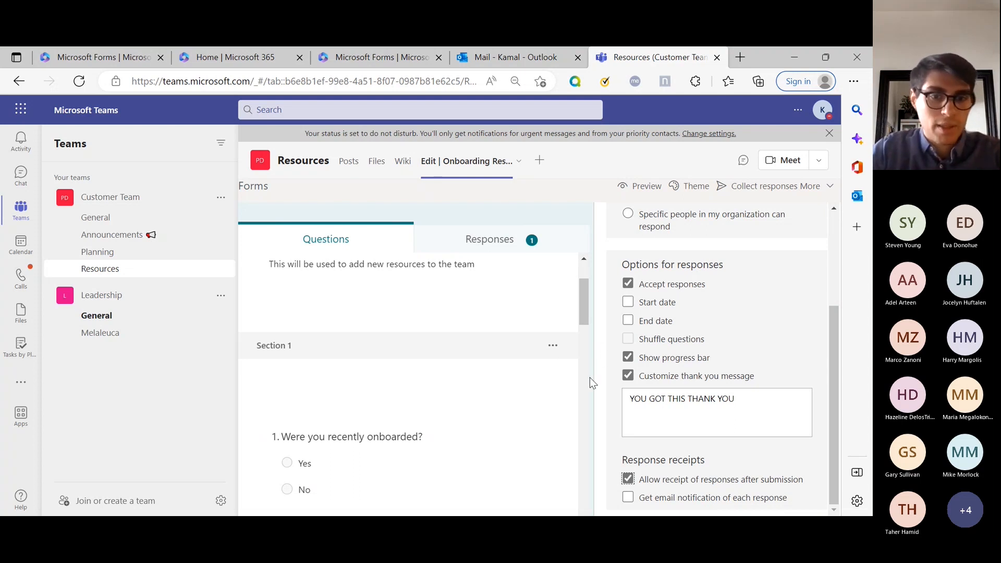
{"action": "left_click", "coordinate": [657, 500]}
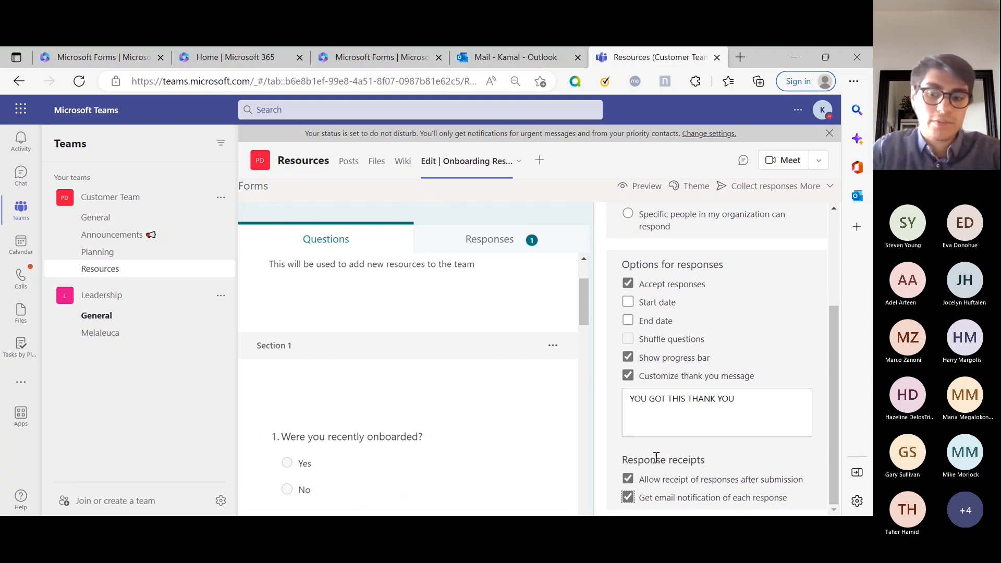